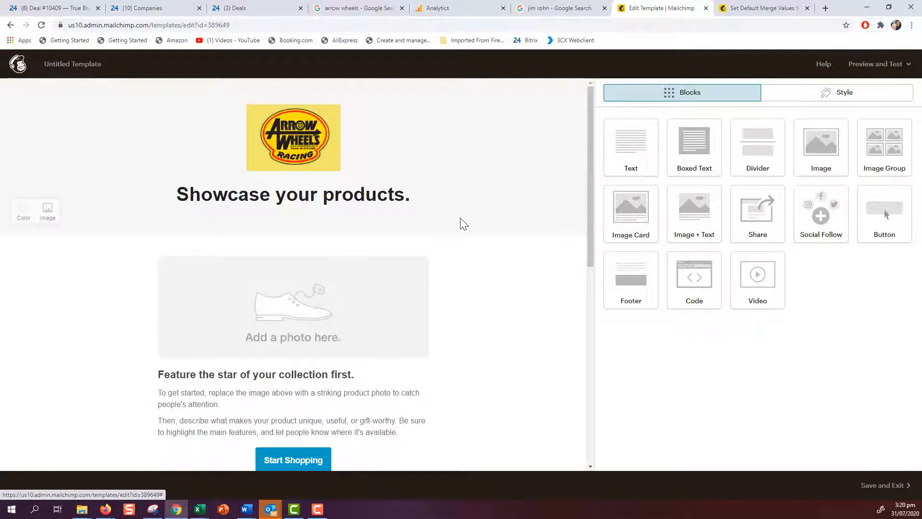
Step: Delete the product photo placeholder and drop a two-image Image Group below the Showcase heading
left_click(425, 266)
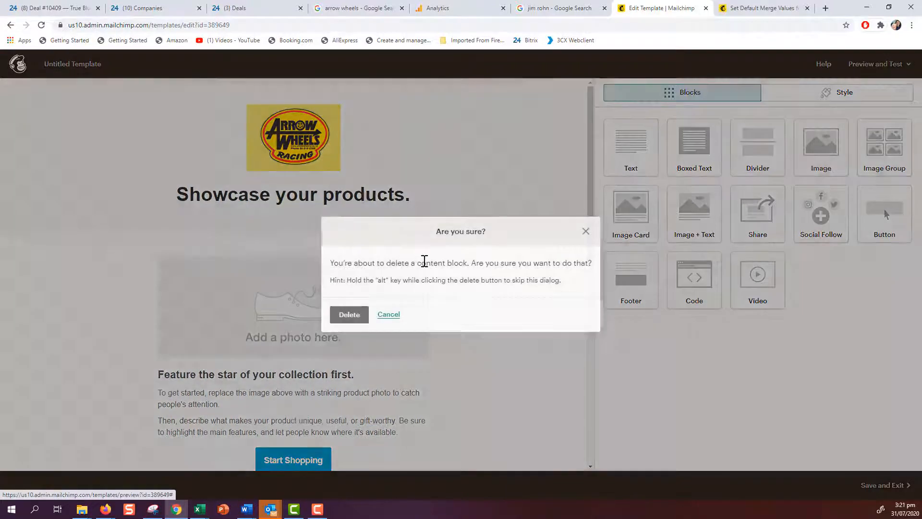
key("Return")
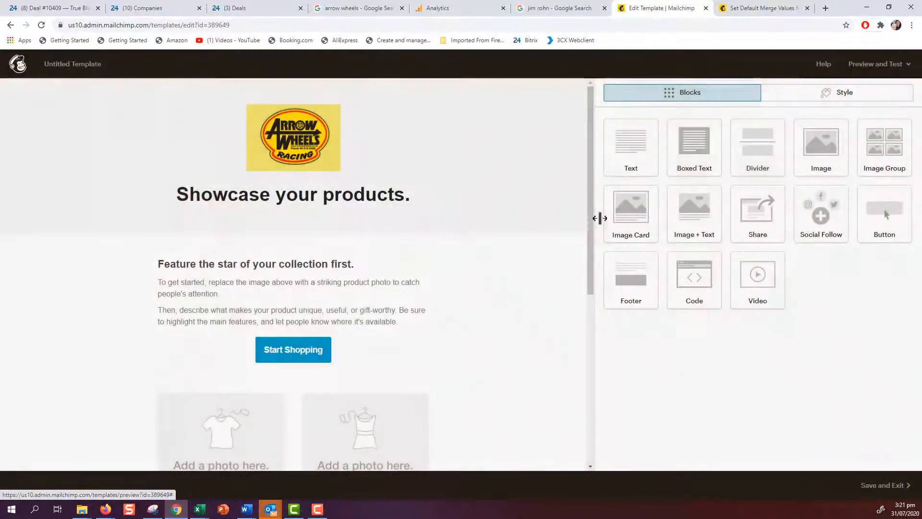
left_click_drag(885, 140, 179, 265)
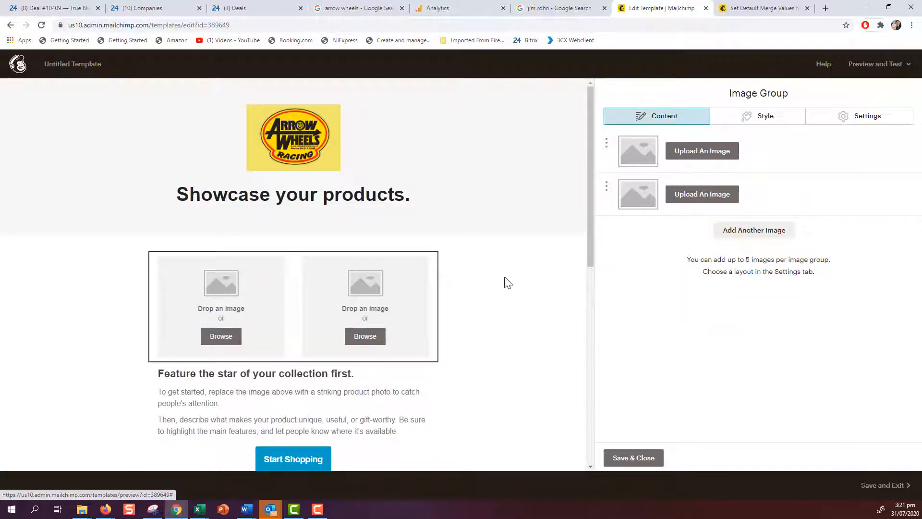
Step: Insert two wheel photos from Content Studio into the first and second image slots
left_click(702, 151)
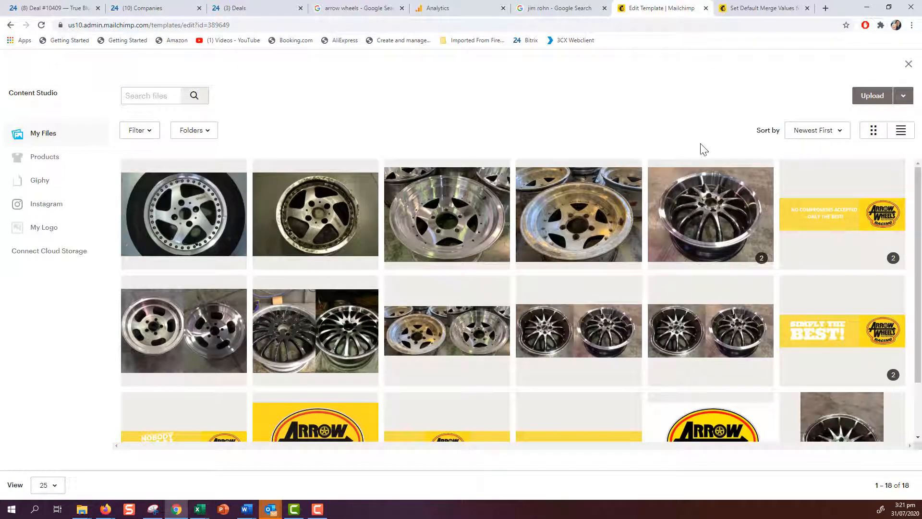
left_click(321, 217)
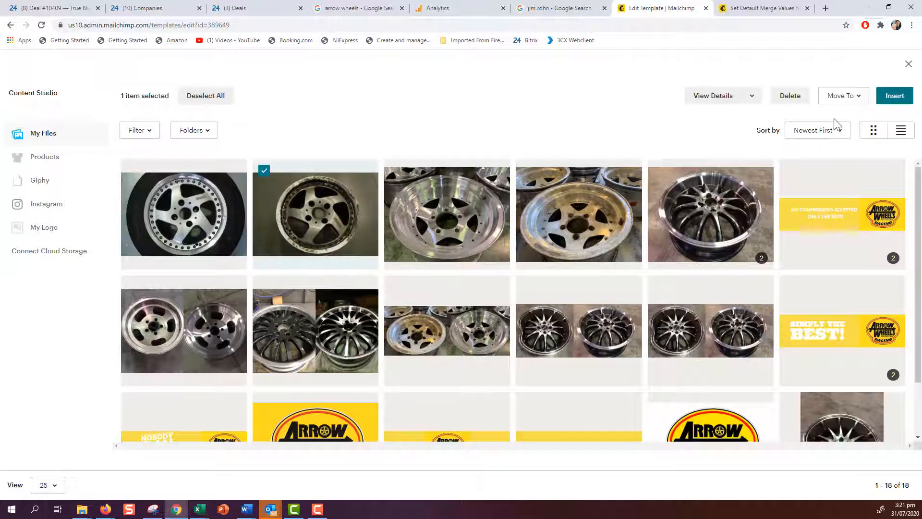
left_click(893, 98)
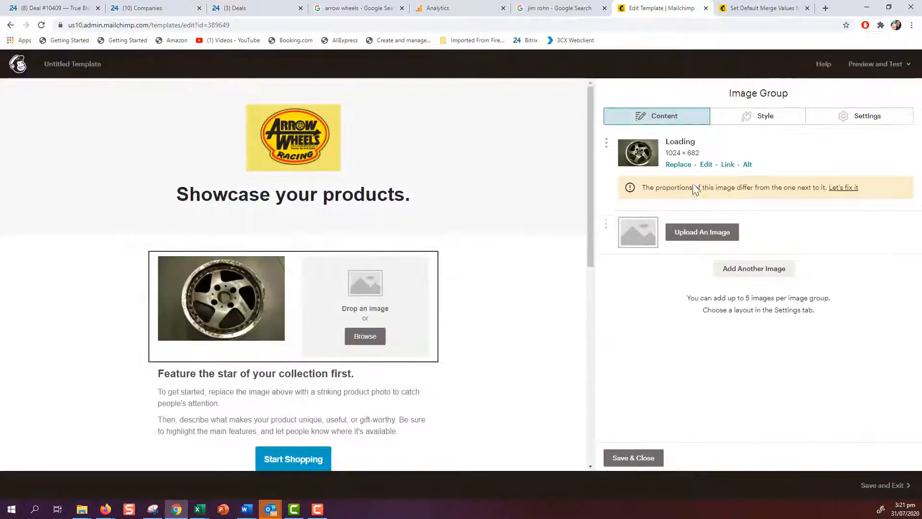
left_click(703, 233)
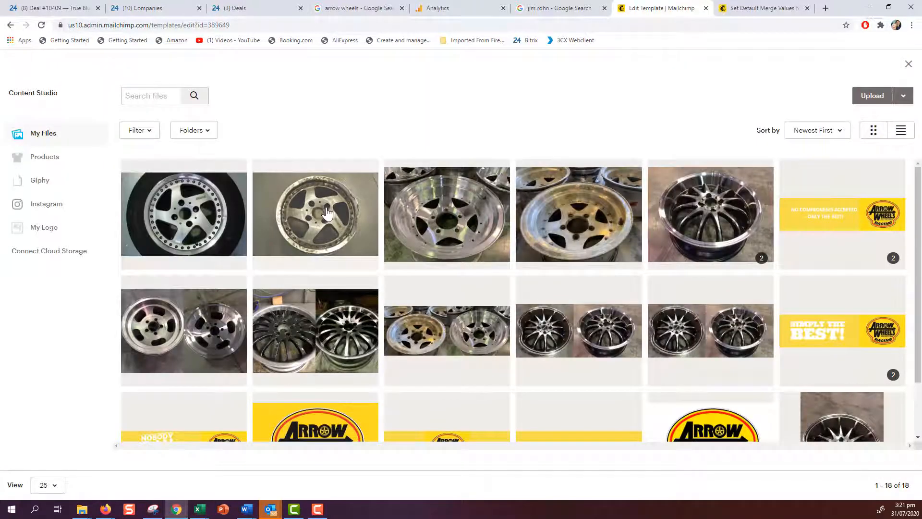
left_click(189, 215)
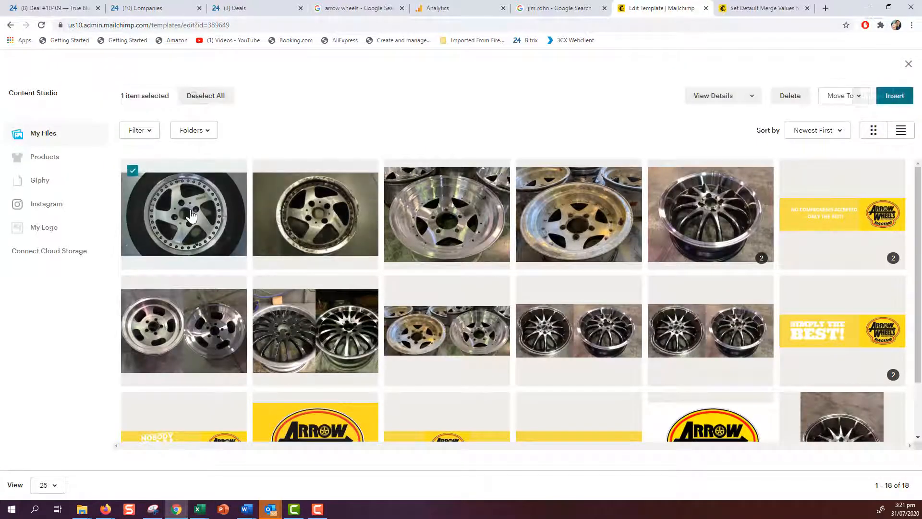
left_click(889, 96)
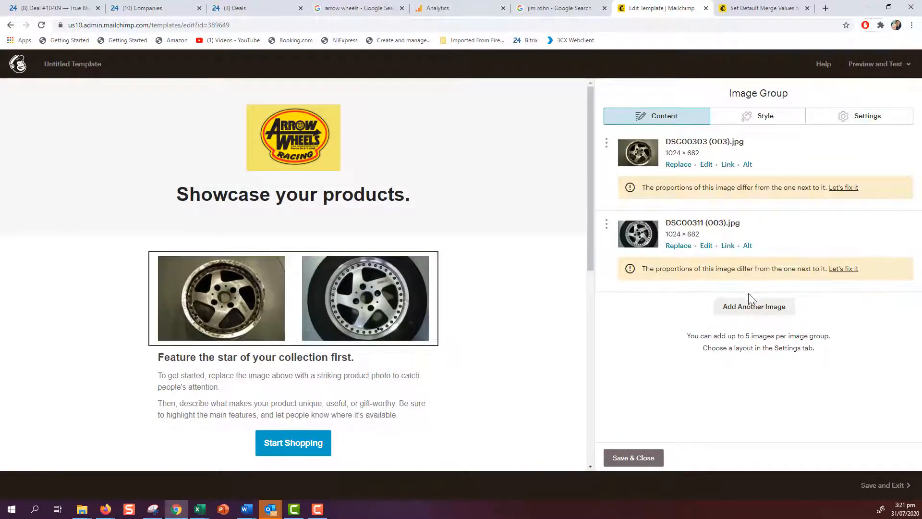
Step: Add a third slot filled with another wheel photo, plus an empty fourth slot
left_click(747, 309)
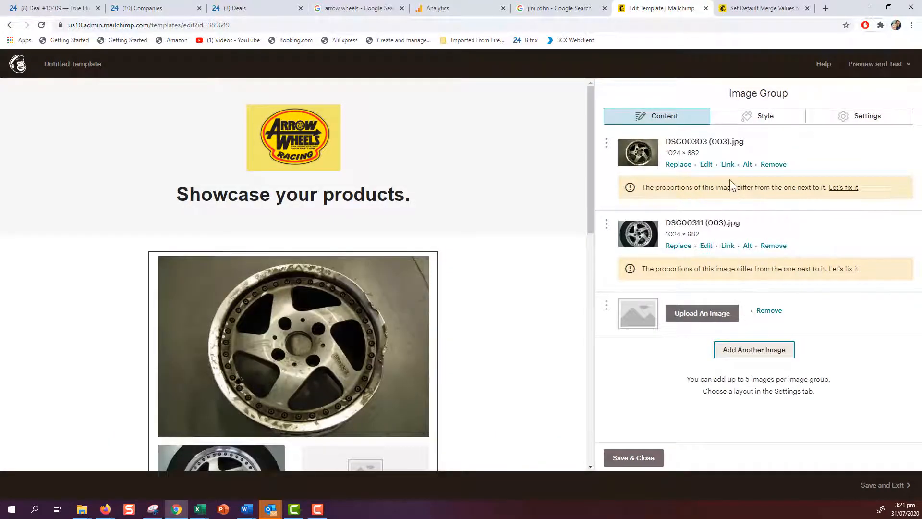
left_click(709, 320)
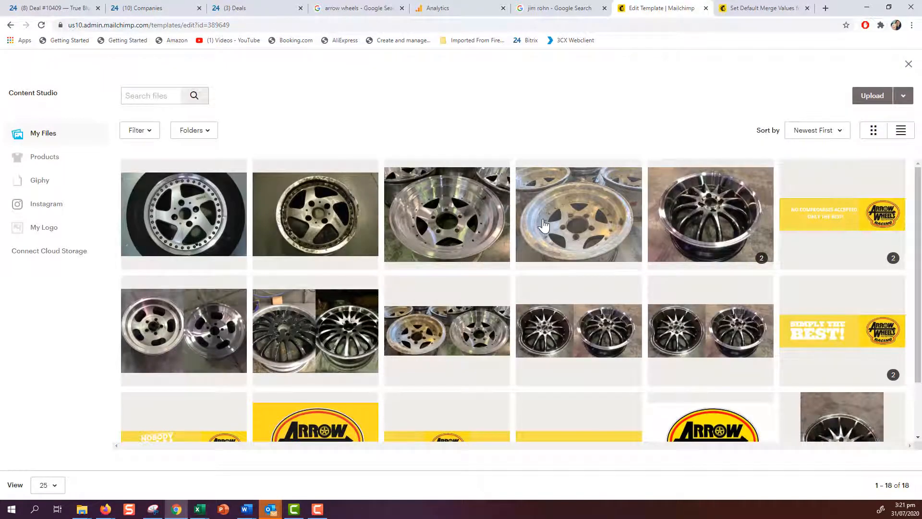
left_click(561, 224)
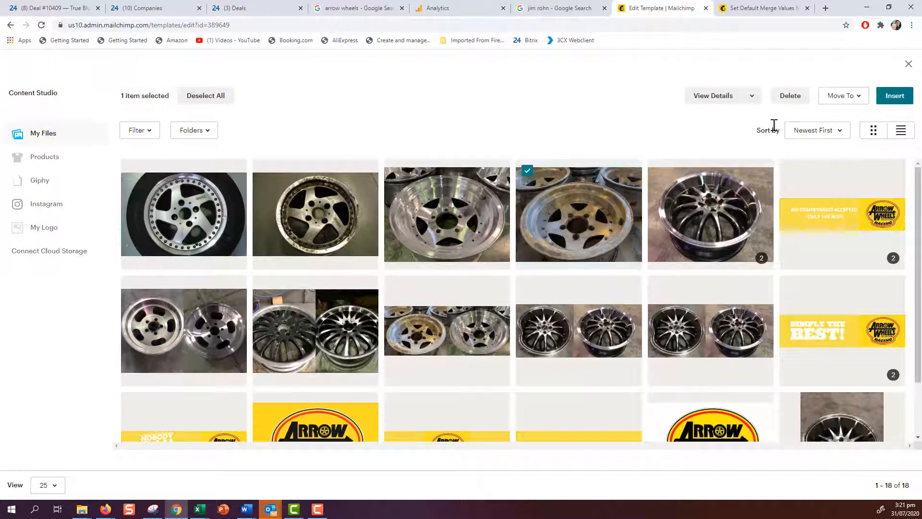
left_click(894, 96)
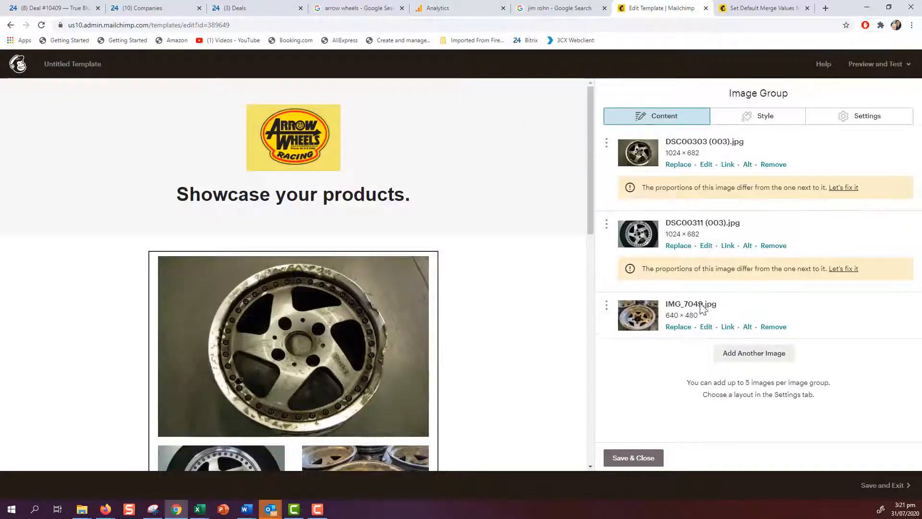
left_click(746, 352)
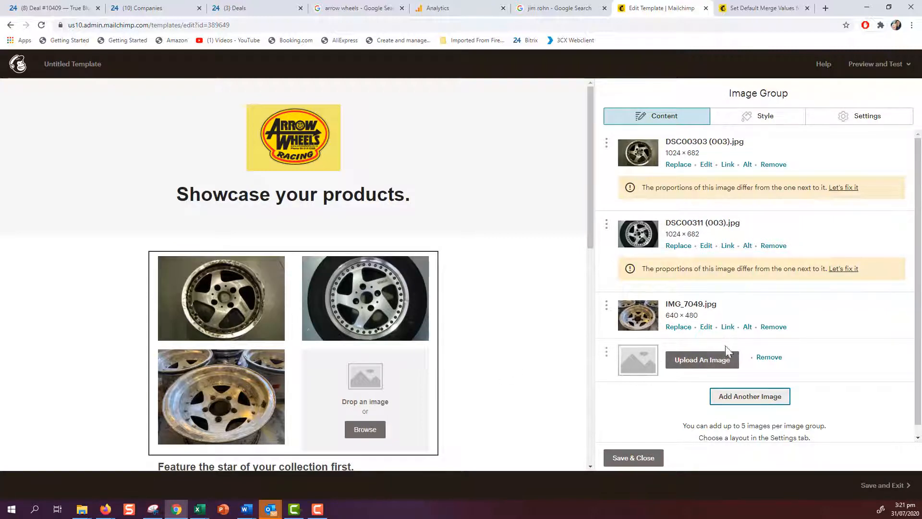
Step: Remove the empty fourth image slot from the group
left_click(769, 357)
scroll(474, 353, "down", 1)
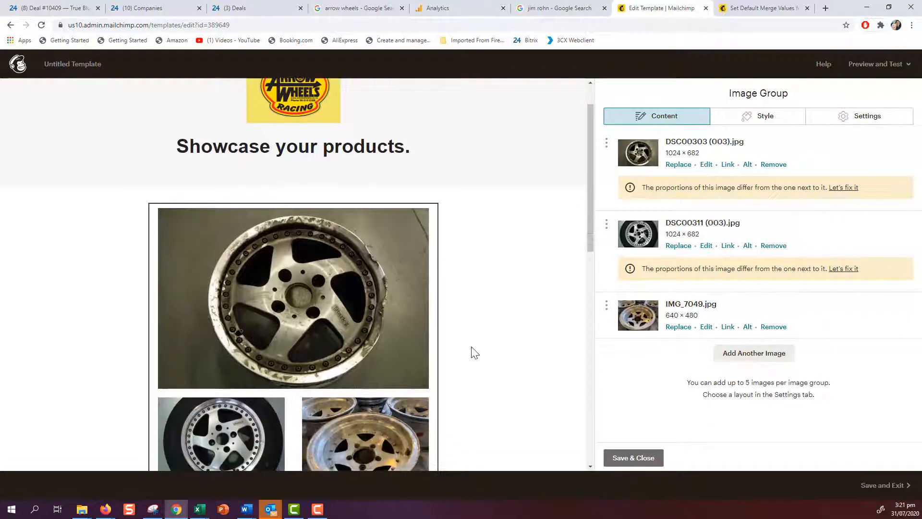
scroll(474, 353, "down", 2)
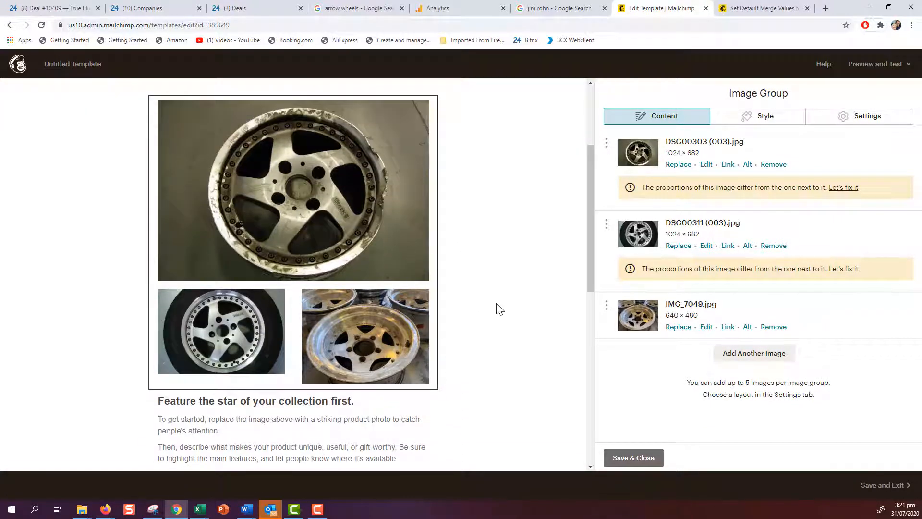
scroll(492, 307, "up", 2)
Step: Add a fourth image slot again and fill it with IMG_7117.jpg
left_click(744, 356)
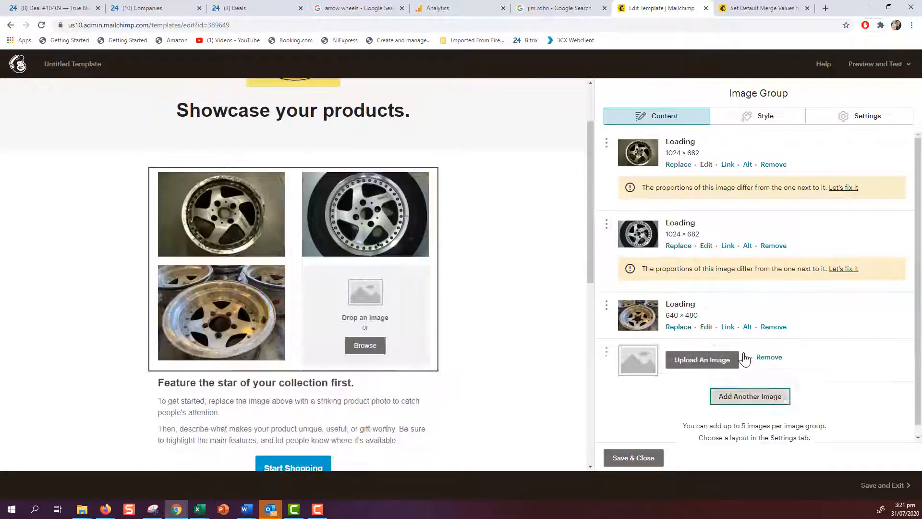
left_click(712, 362)
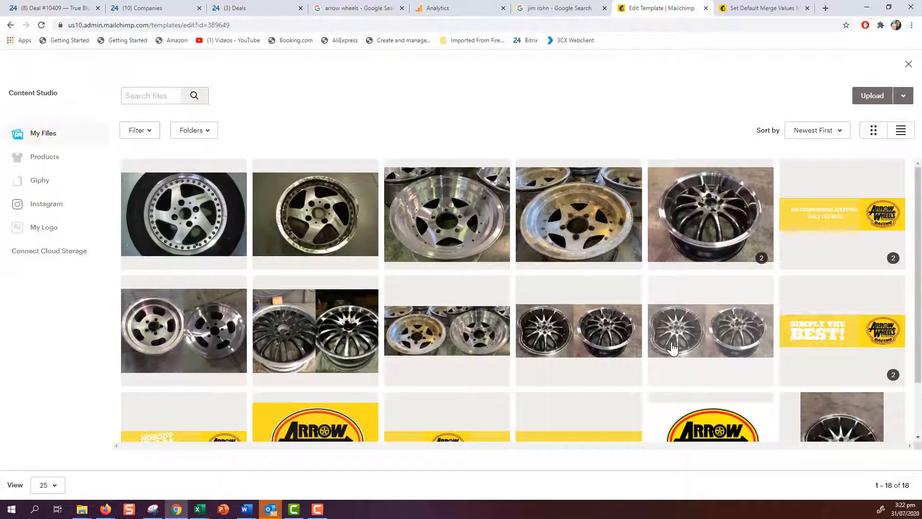
left_click(453, 222)
left_click(887, 98)
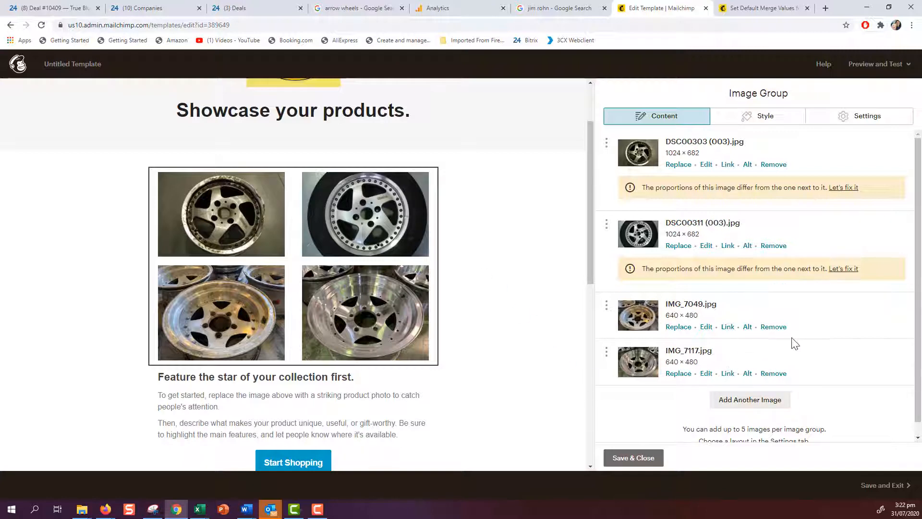
scroll(794, 347, "down", 1)
scroll(796, 339, "up", 1)
mouse_move(376, 228)
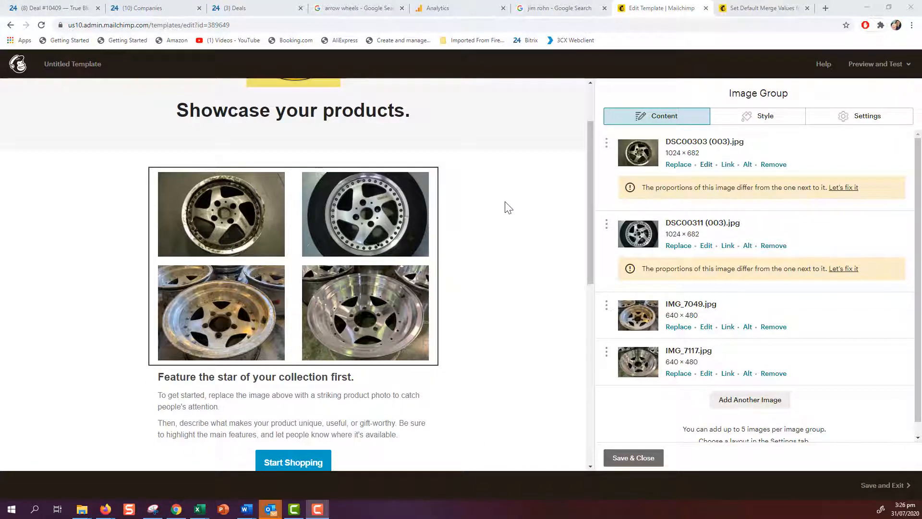
Step: Try adjusting the crop of DSC00303 (003).jpg, then close the editor without saving
left_click(846, 189)
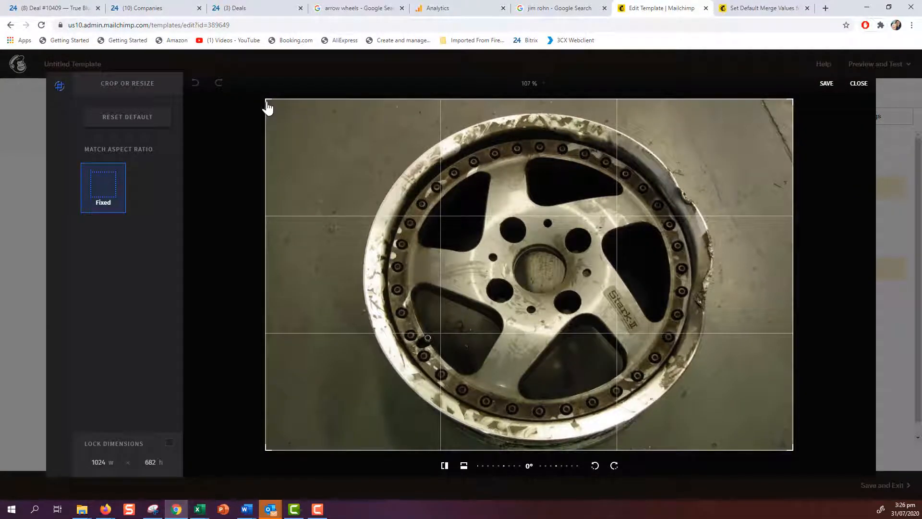
left_click_drag(275, 116, 107, 187)
left_click_drag(265, 100, 272, 122)
left_click(860, 84)
Step: After trying Square, 16:9 and 4:3 crops, save DSC00303 (003).jpg with Custom crop at 640 width
left_click(707, 167)
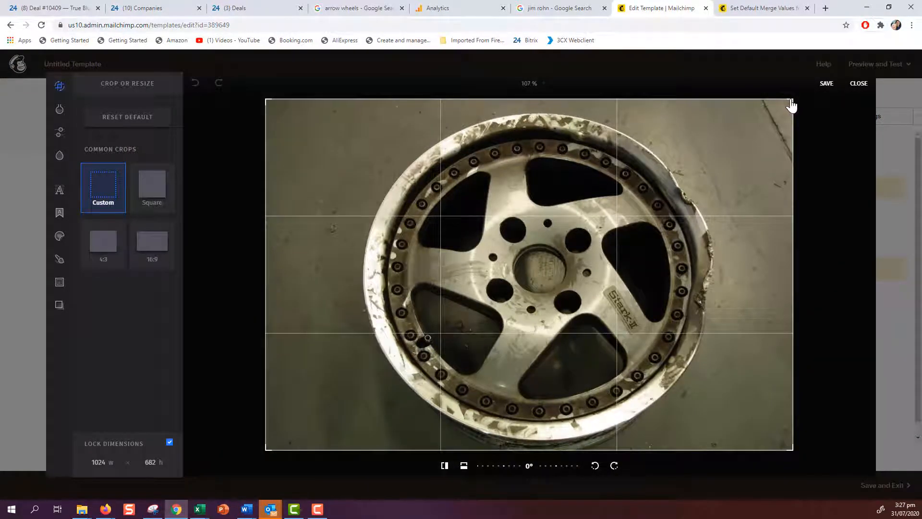
left_click_drag(792, 105, 773, 113)
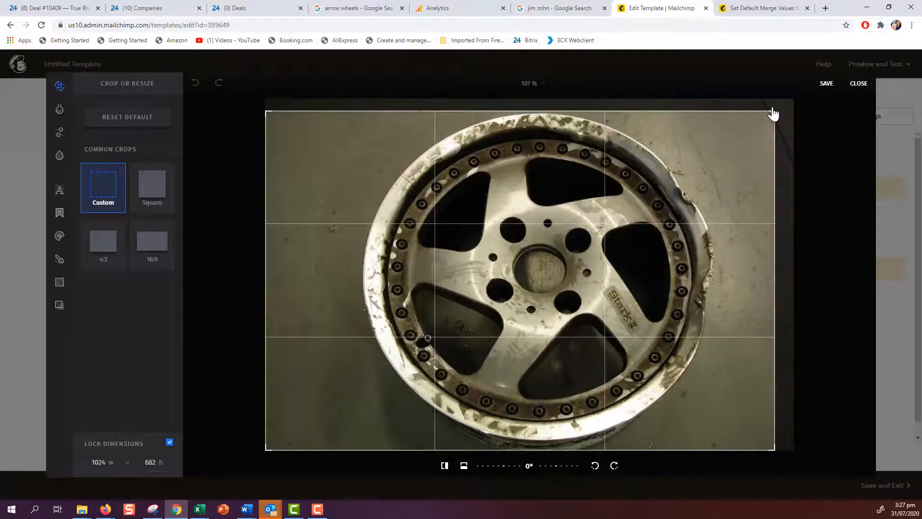
left_click(161, 191)
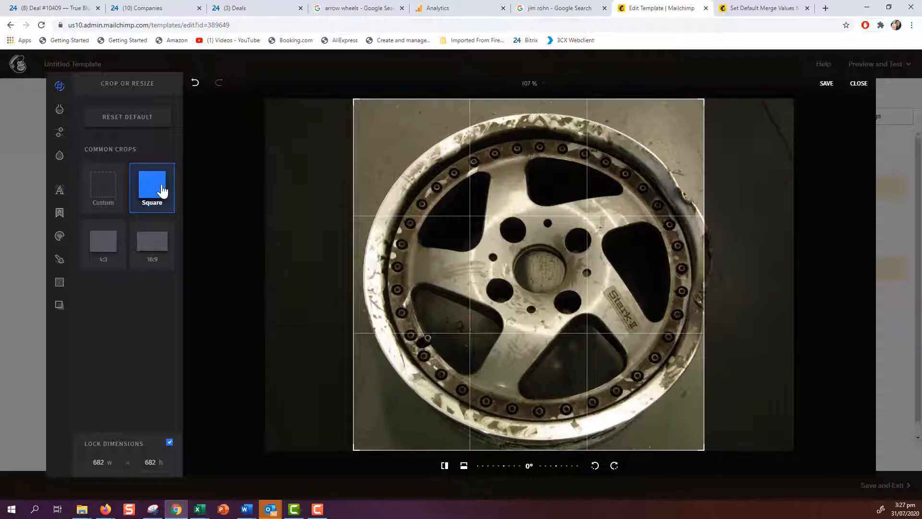
left_click(149, 244)
left_click(104, 246)
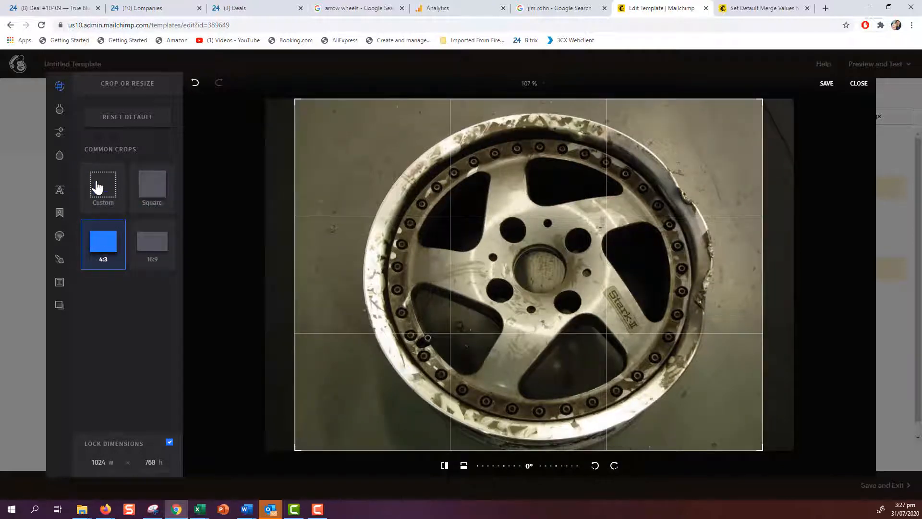
left_click(97, 187)
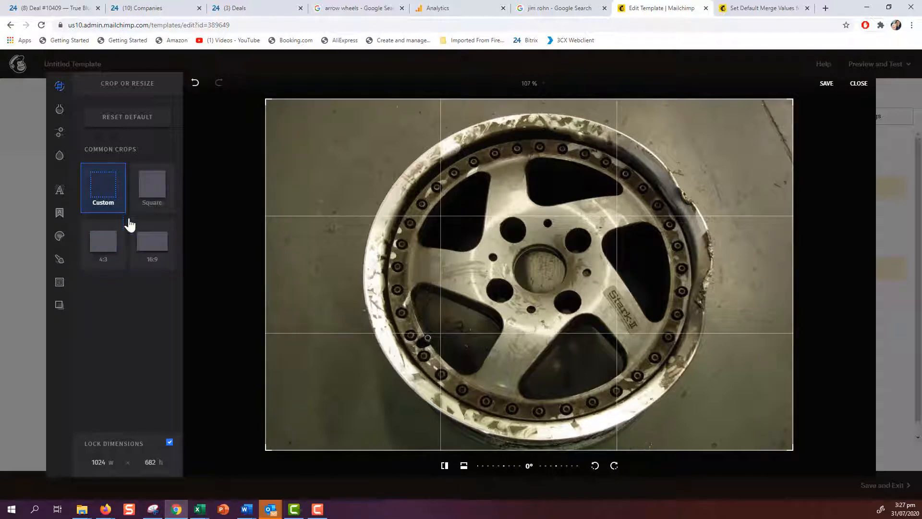
left_click_drag(92, 462, 128, 463)
type("640")
left_click(826, 87)
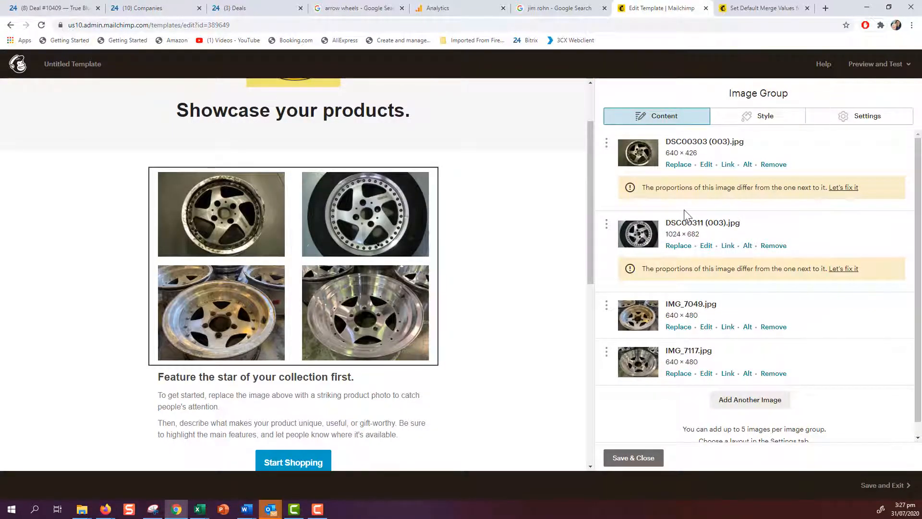
Step: Change DSC00311 (003).jpg's width to 640 and save it at 640 × 426
left_click(706, 246)
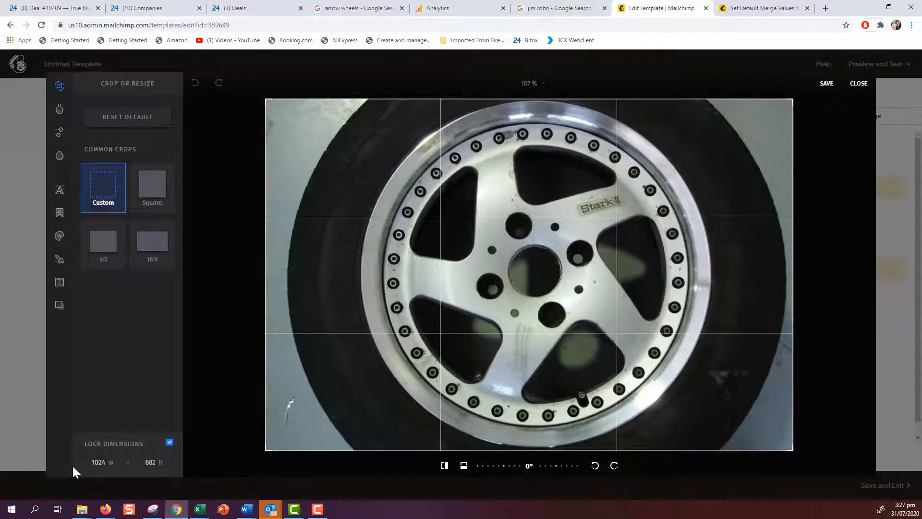
double_click(101, 462)
type("640")
left_click(827, 85)
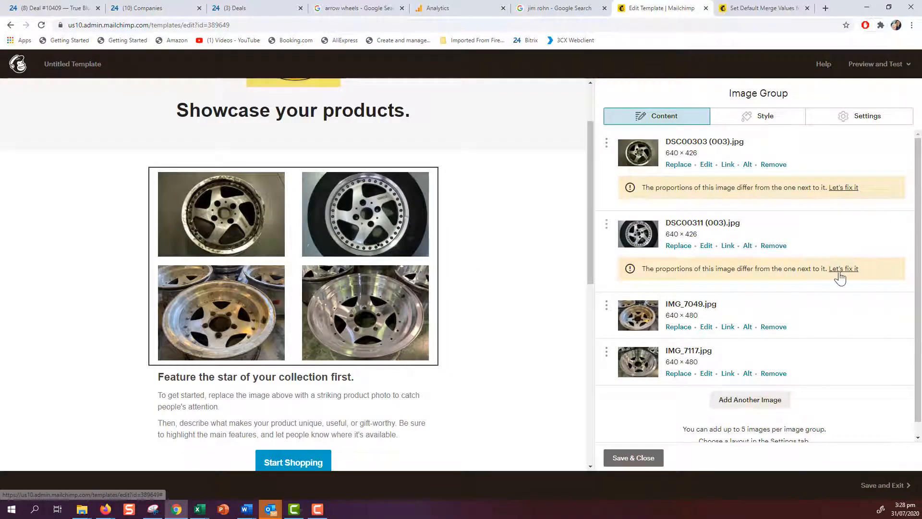
left_click(844, 188)
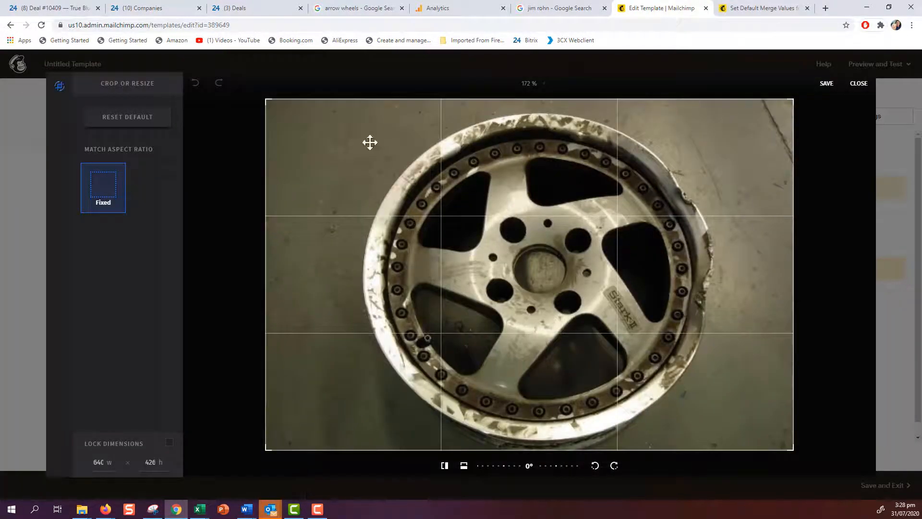
left_click_drag(267, 103, 284, 122)
left_click(108, 192)
left_click(853, 86)
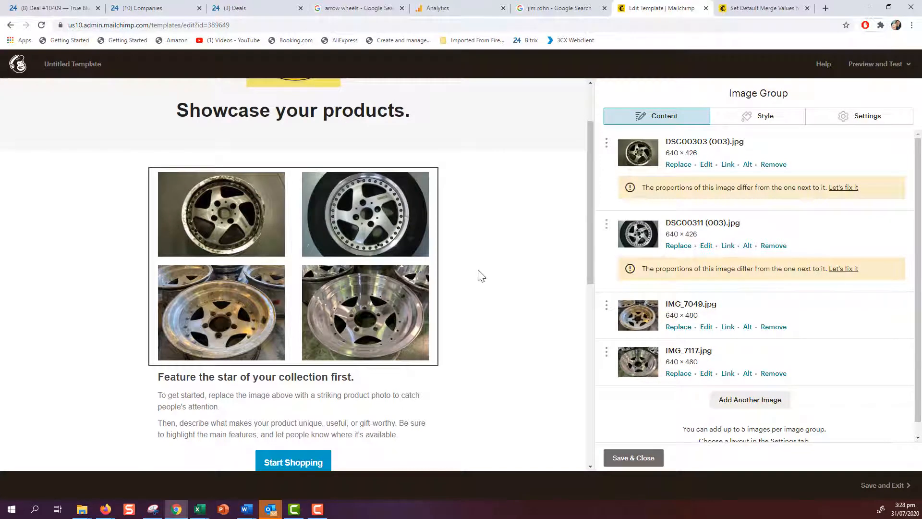
scroll(495, 325, "up", 1)
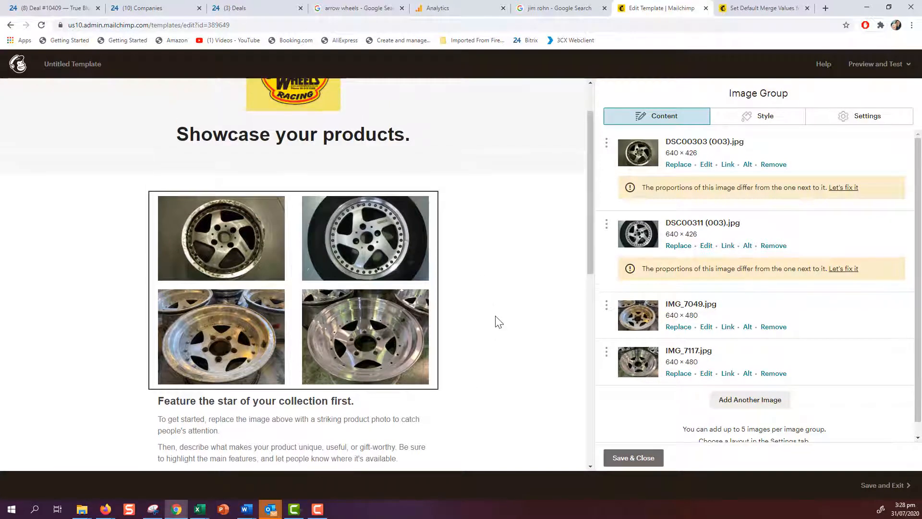
scroll(497, 322, "up", 1)
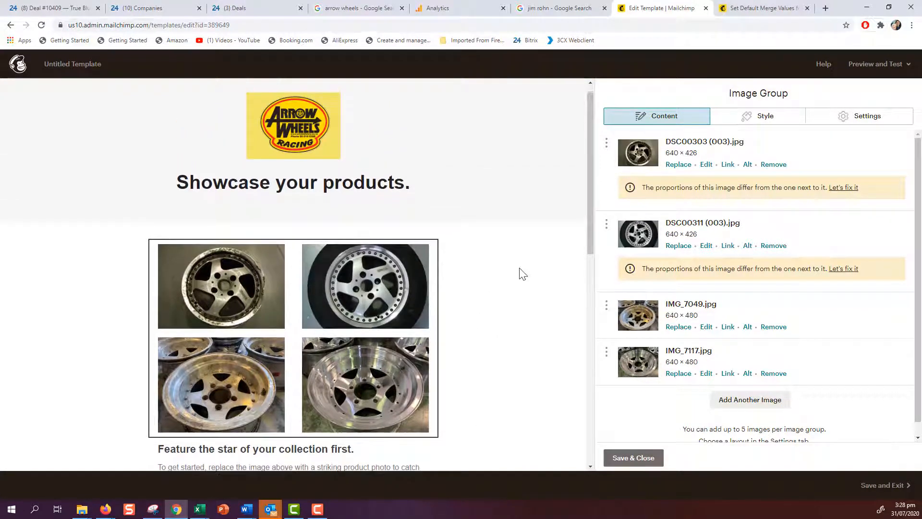
mouse_move(324, 332)
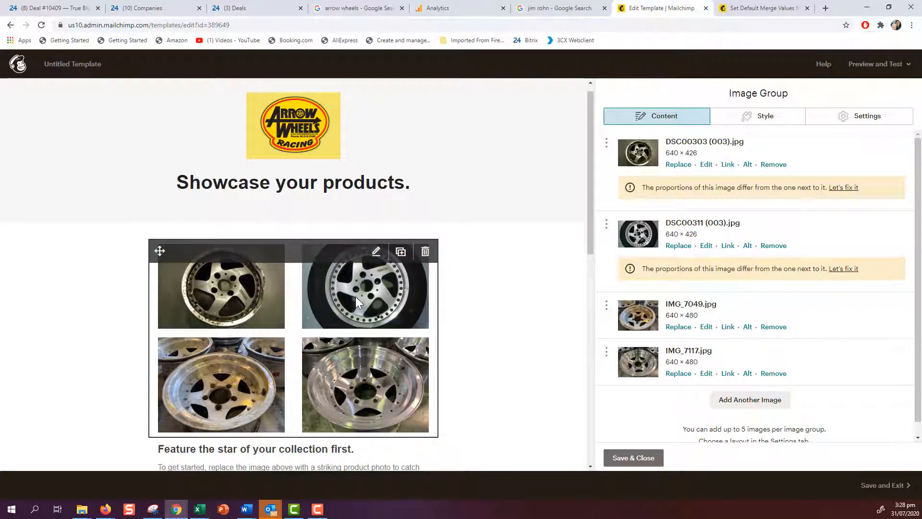
left_click(728, 164)
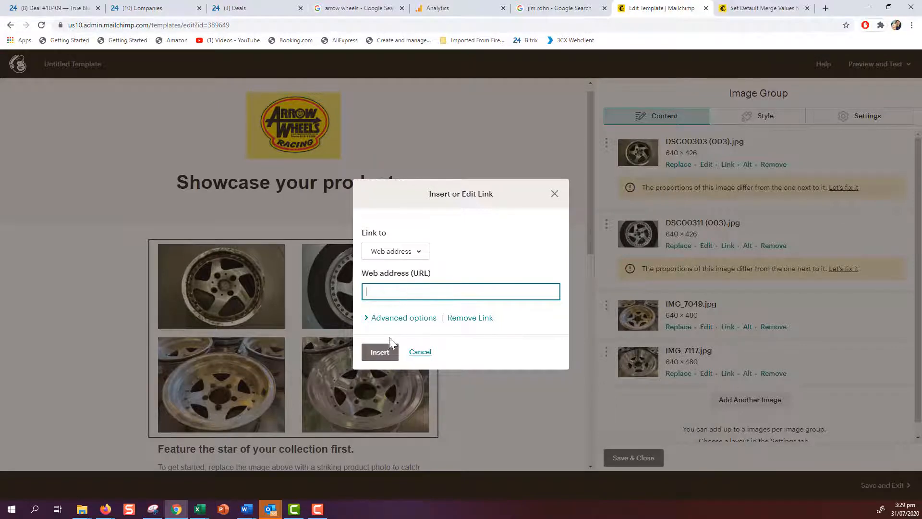
left_click(422, 352)
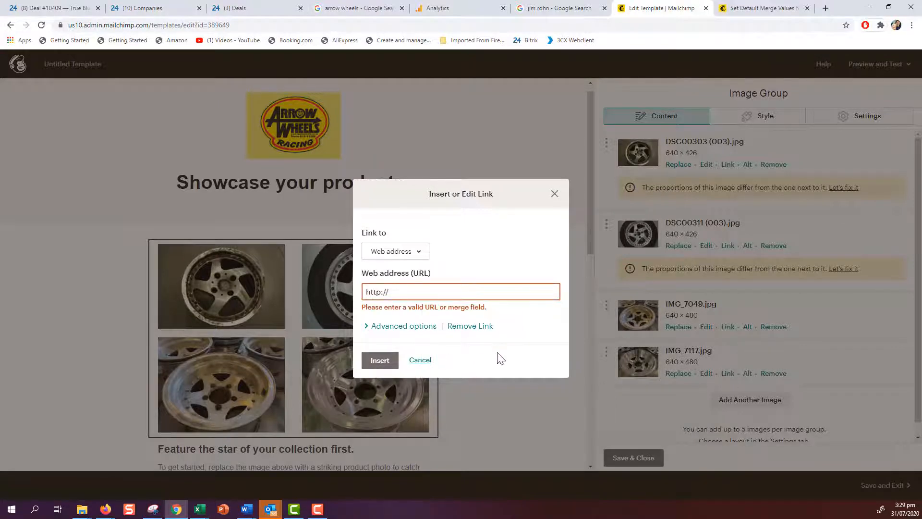
left_click(420, 360)
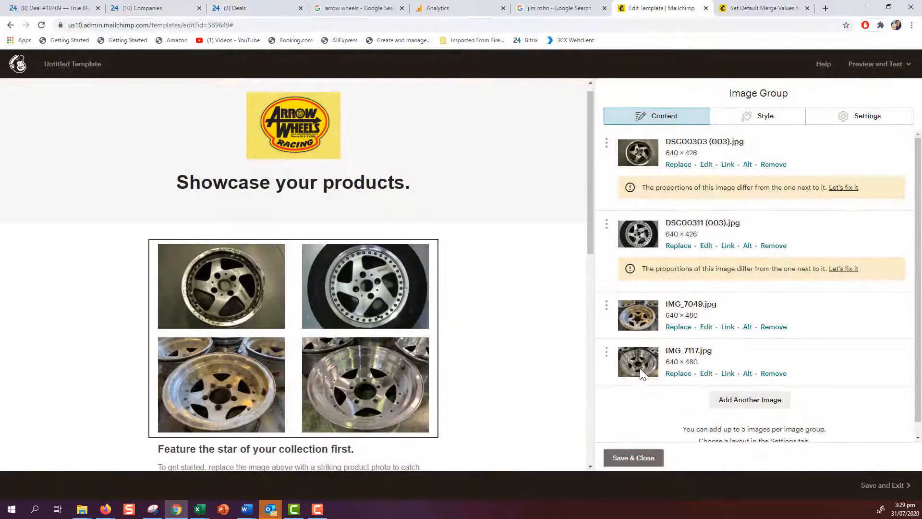
scroll(641, 368, "down", 1)
scroll(453, 301, "down", 1)
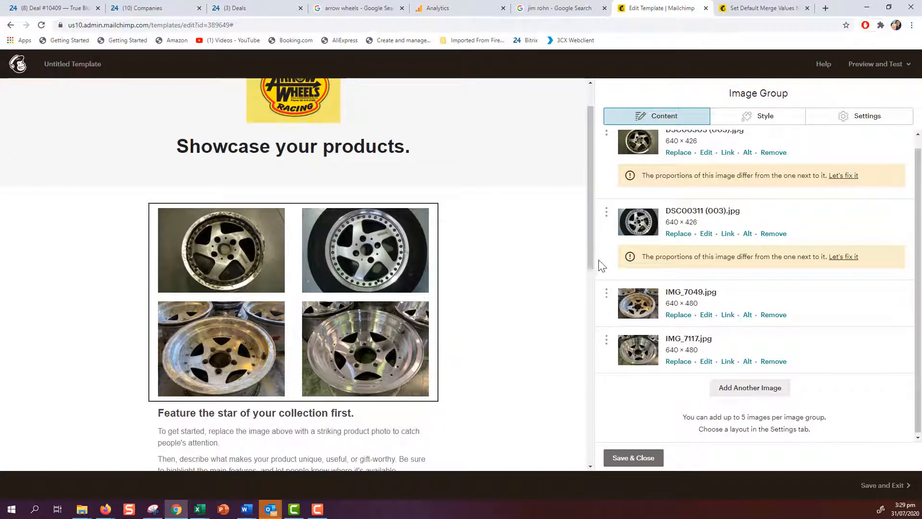
left_click(743, 398)
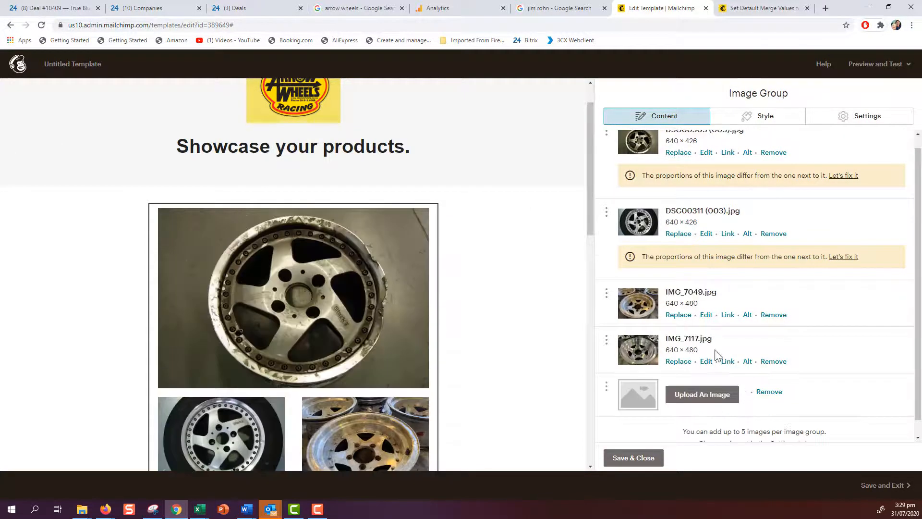
left_click_drag(589, 220, 586, 251)
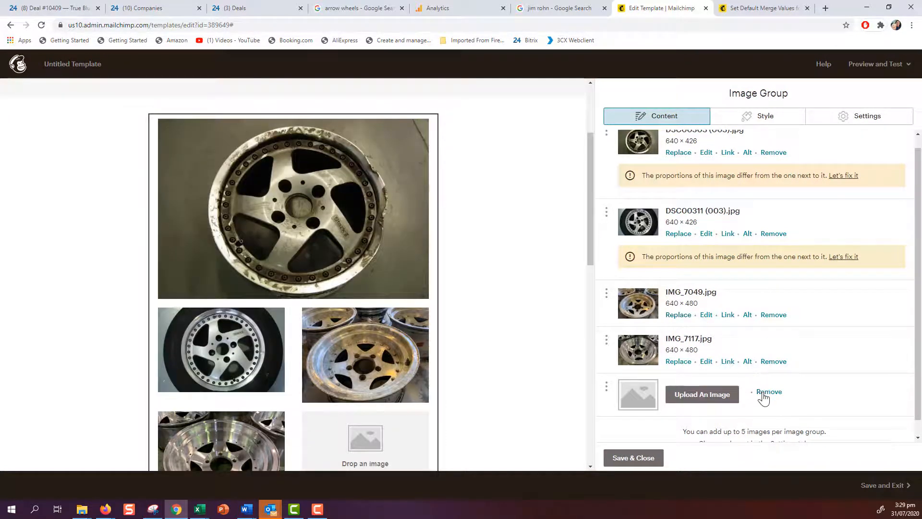
left_click(765, 392)
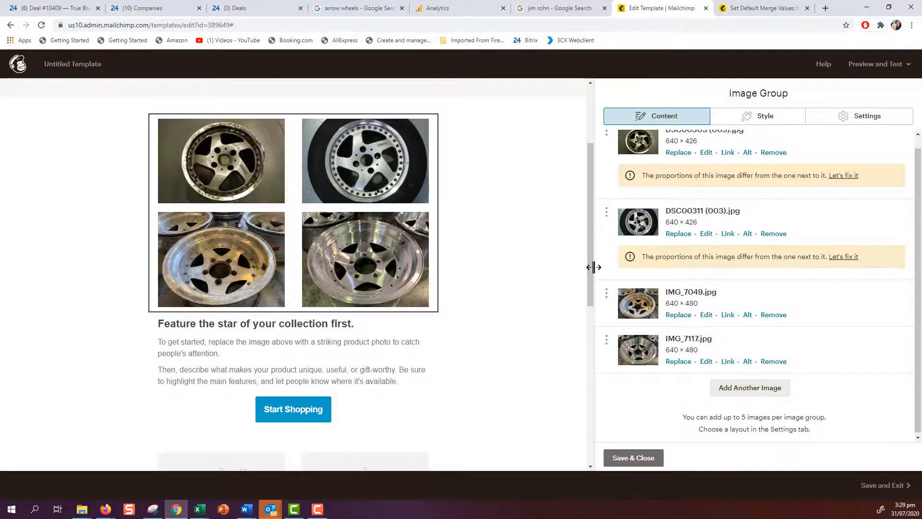